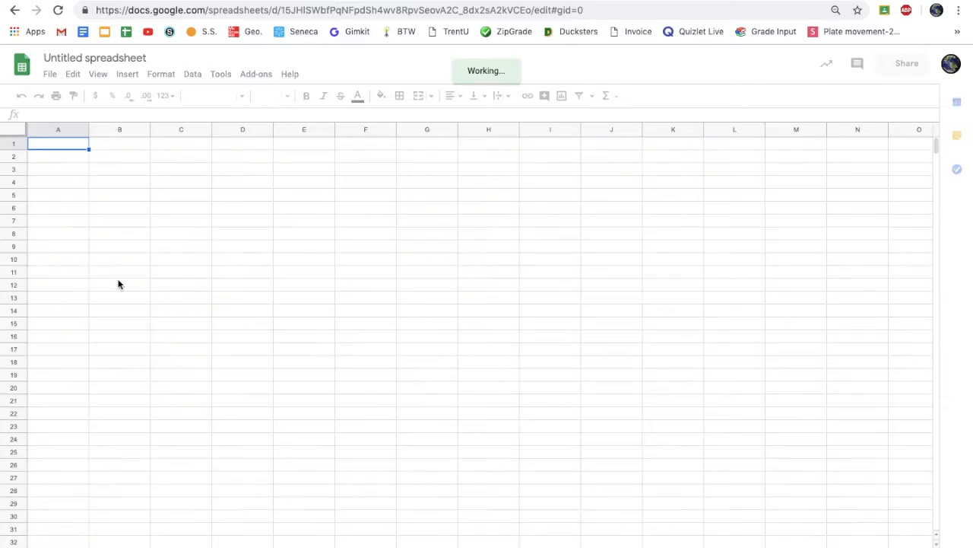
Enter the survey statement "I learned something interesting yesterday." in cell A2.
left_click(59, 156)
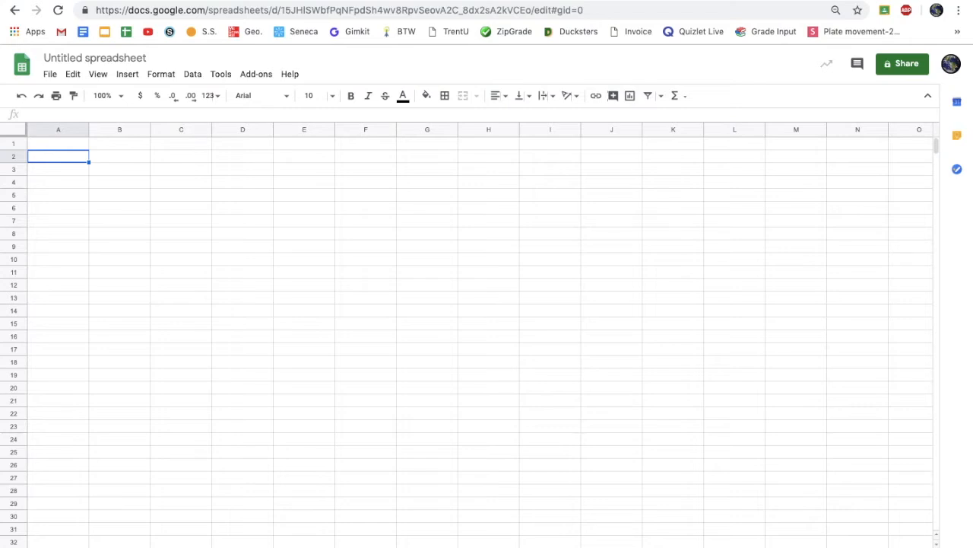
type("I learned something interesting yesterday")
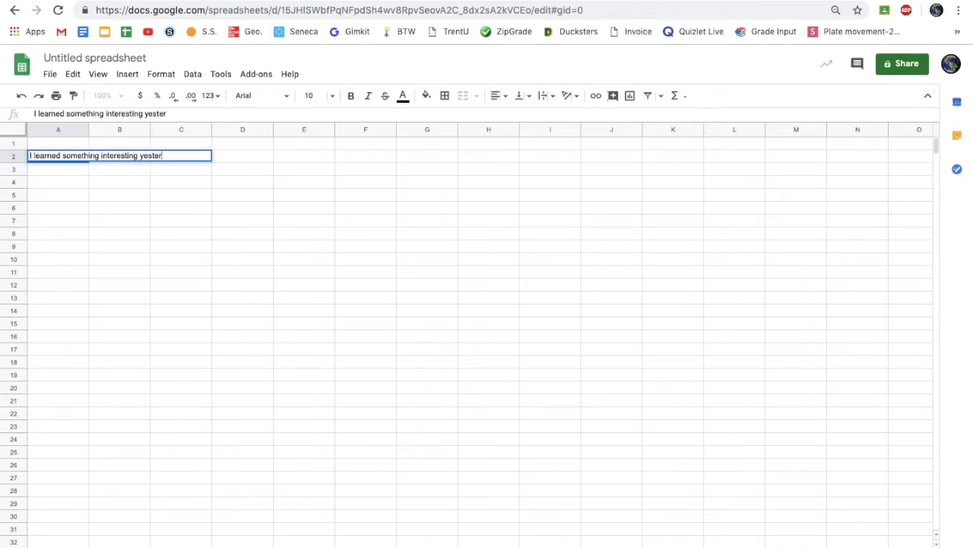
key("Return")
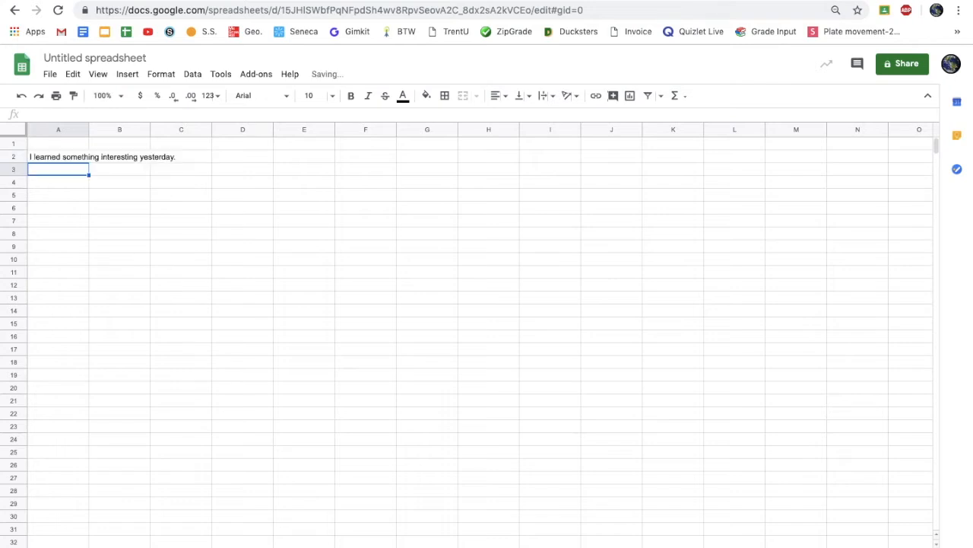
Enter the first response heading "1 Strongly Disagree" in cell B1.
key("Right")
key("Up")
key("Up")
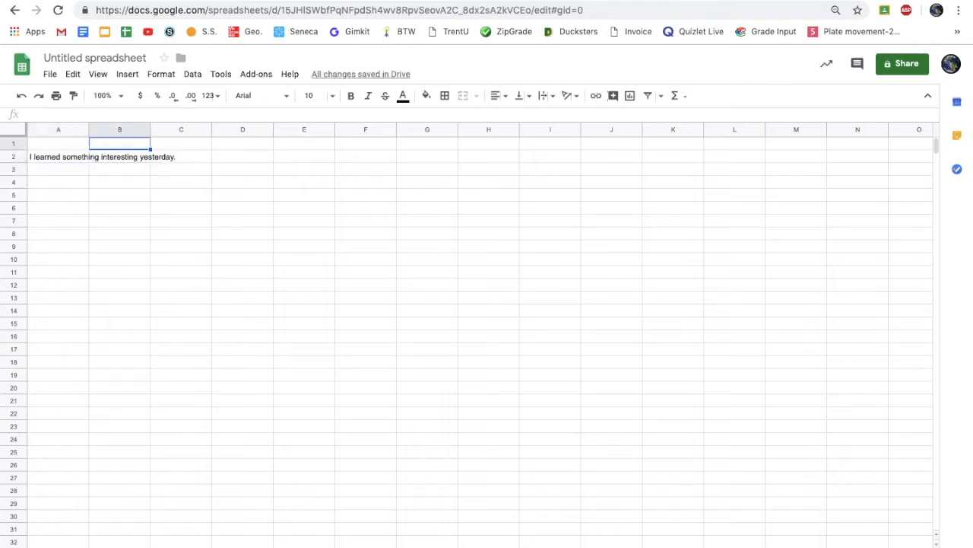
key("Right")
key("Right")
key("Right")
key("Right")
key("Left")
key("Left")
key("Left")
key("Left")
type("1 S")
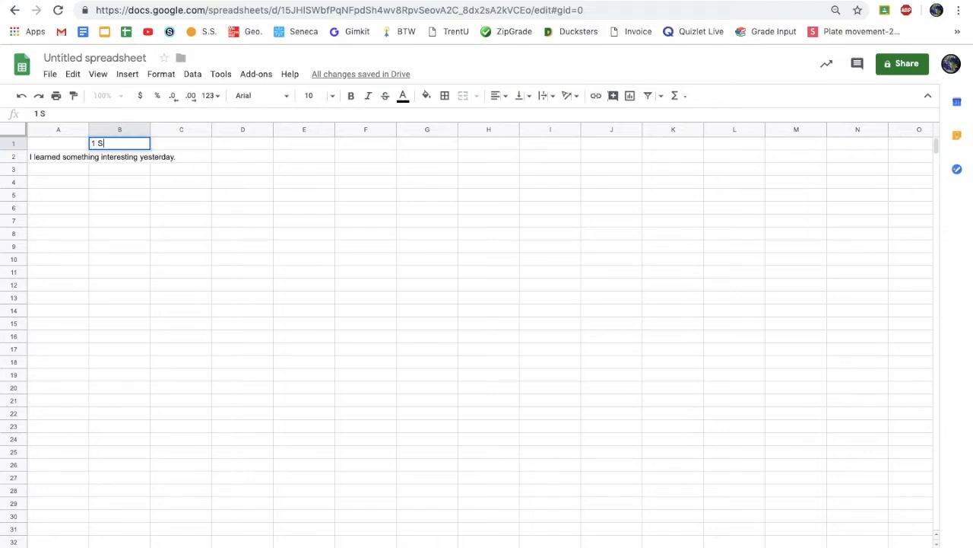
type("trongly Disagree")
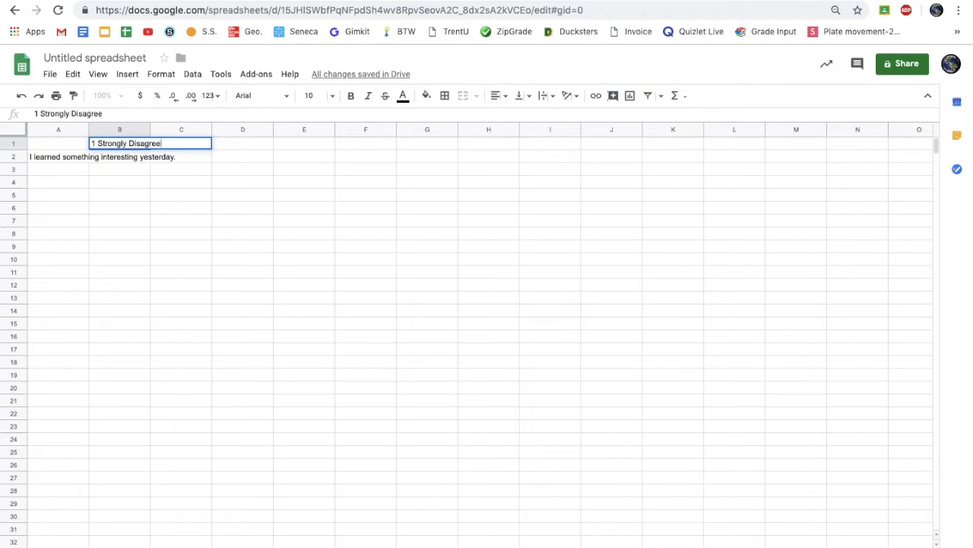
key("Tab")
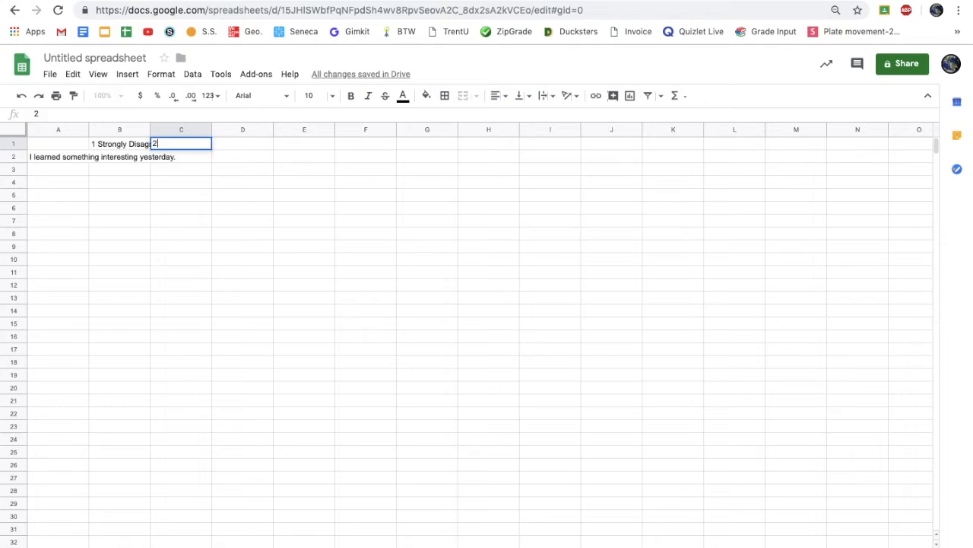
Enter the response headings "2 Disagree" in C1 and "3 Neutral" in D1.
type("2 Disagree")
key("Tab")
type("3 Neutral")
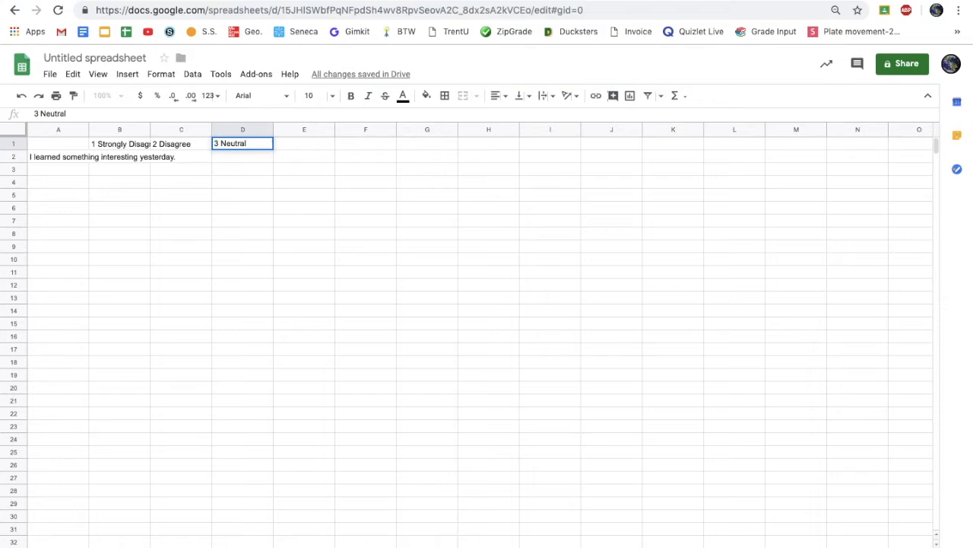
key("Tab")
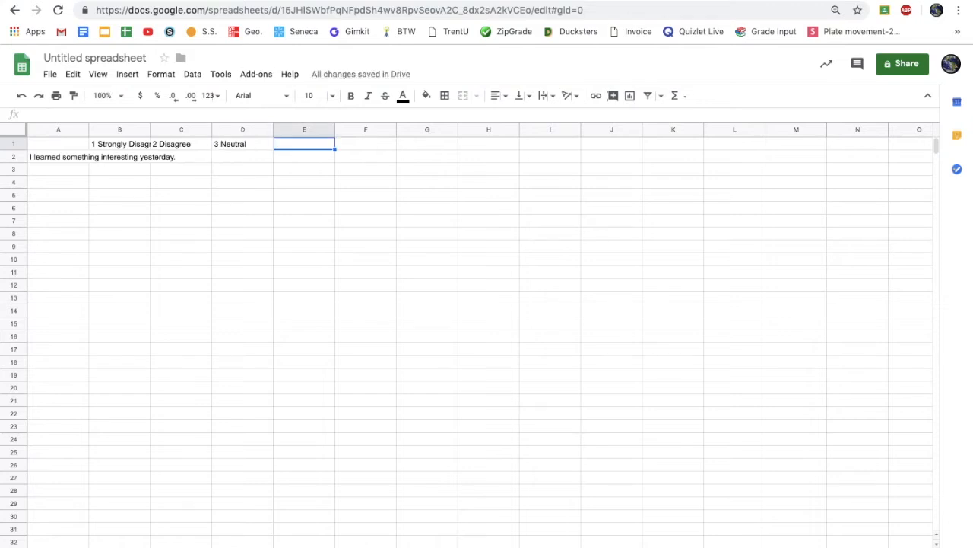
Enter the response heading "4 Agree" in cell E1.
type("4 Agee")
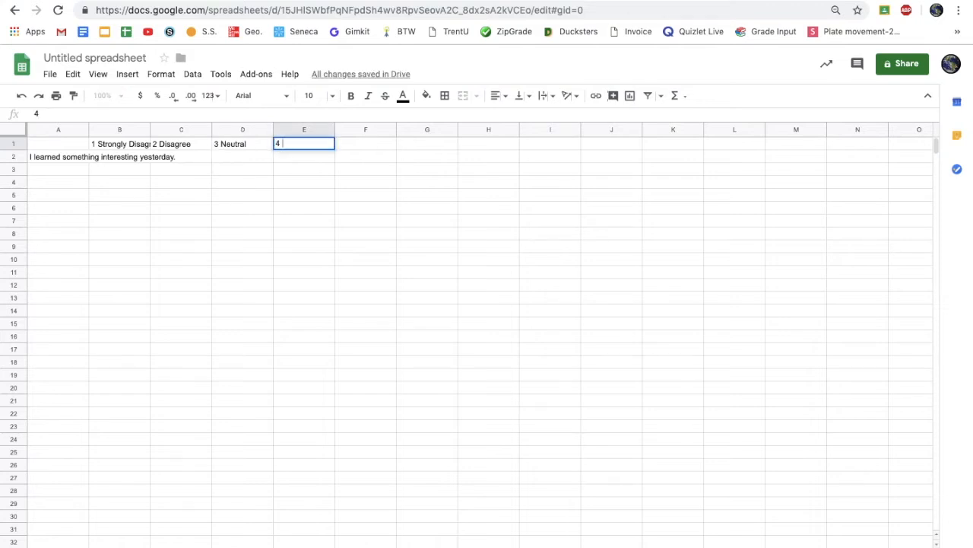
key("BackSpace")
key("BackSpace")
key("BackSpace")
type("gree")
key("Return")
key("Up")
key("Right")
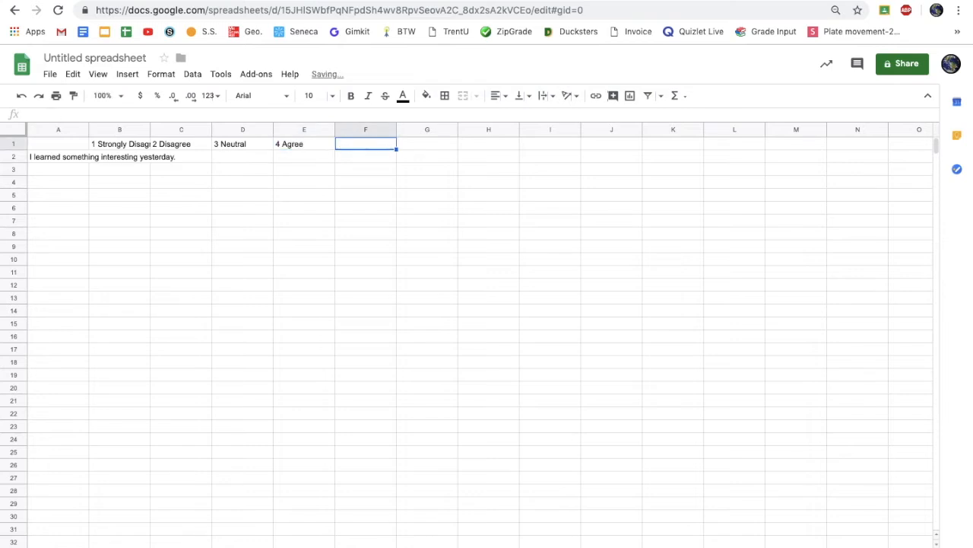
Enter the last response heading "5 Strongly Agree" in cell F1.
type("5 Strongly Dis")
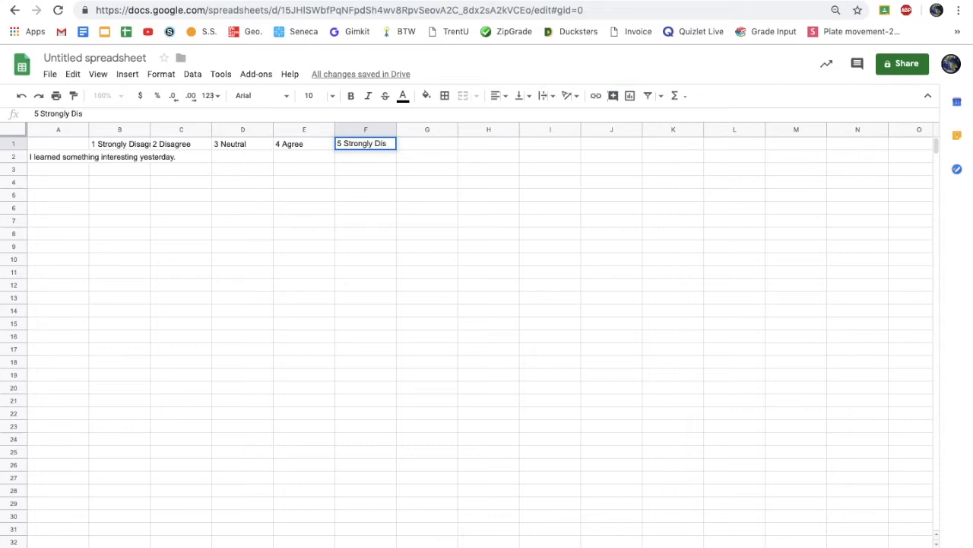
key("BackSpace")
key("BackSpace")
key("BackSpace")
type("Agree")
key("Return")
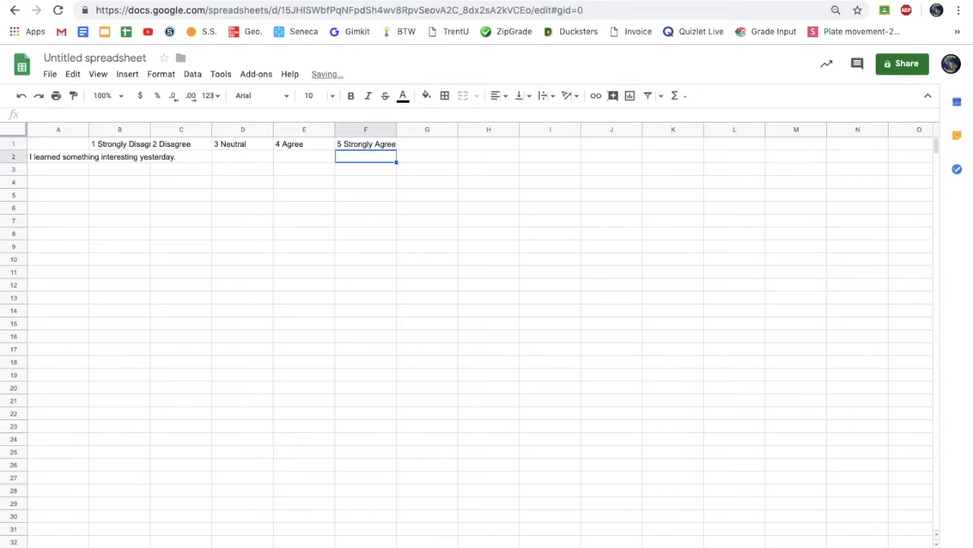
key("Up")
key("Left")
key("Left")
key("Left")
key("Left")
key("Down")
key("Left")
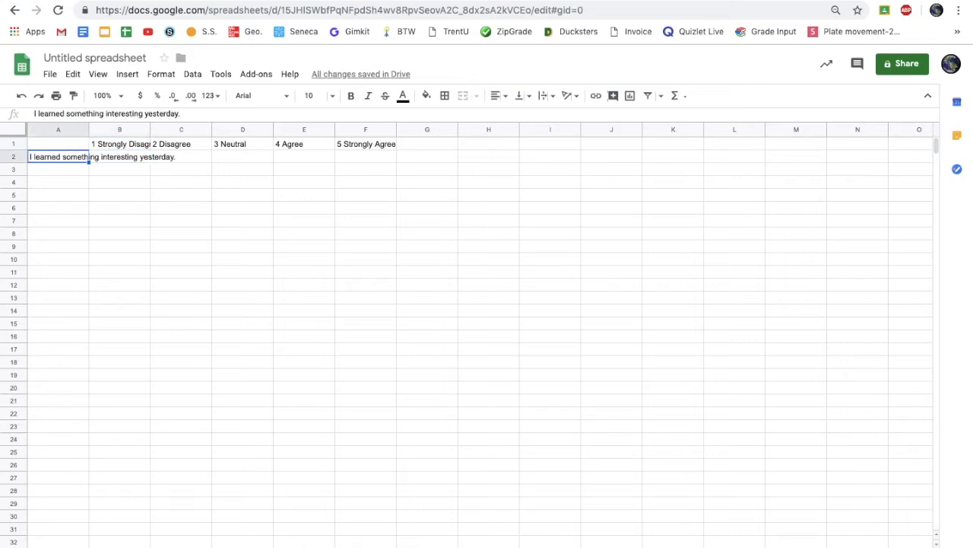
key("Up")
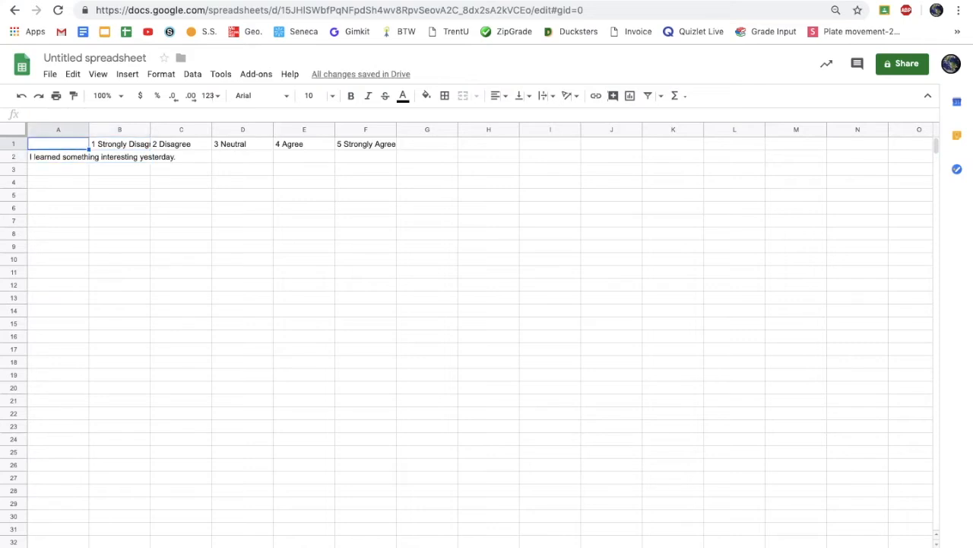
key("Right")
key("Right")
key("Right")
key("Right")
key("Right")
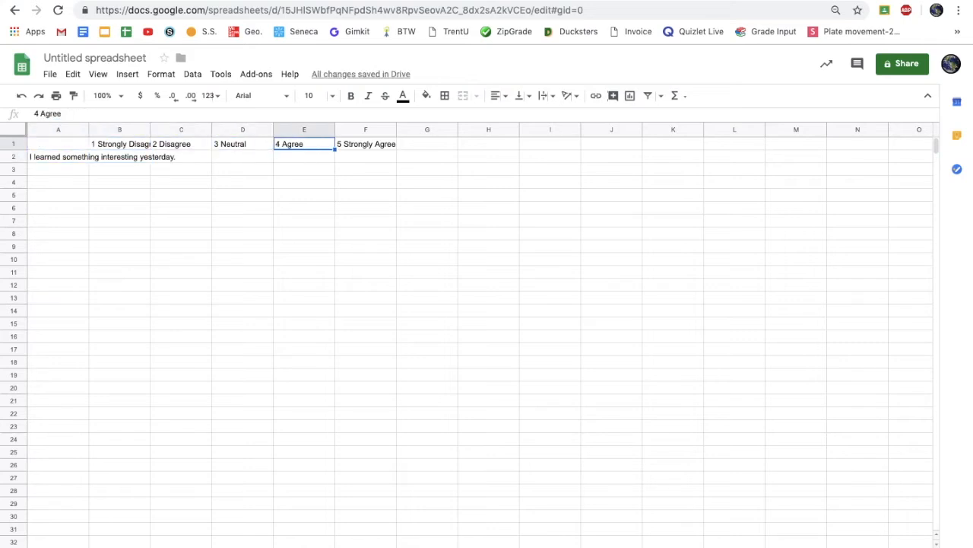
Enter the response counts 7 for Strongly Disagree in B2 and 8 for Disagree in C2.
key("Down")
key("Left")
key("Left")
key("Left")
key("Left")
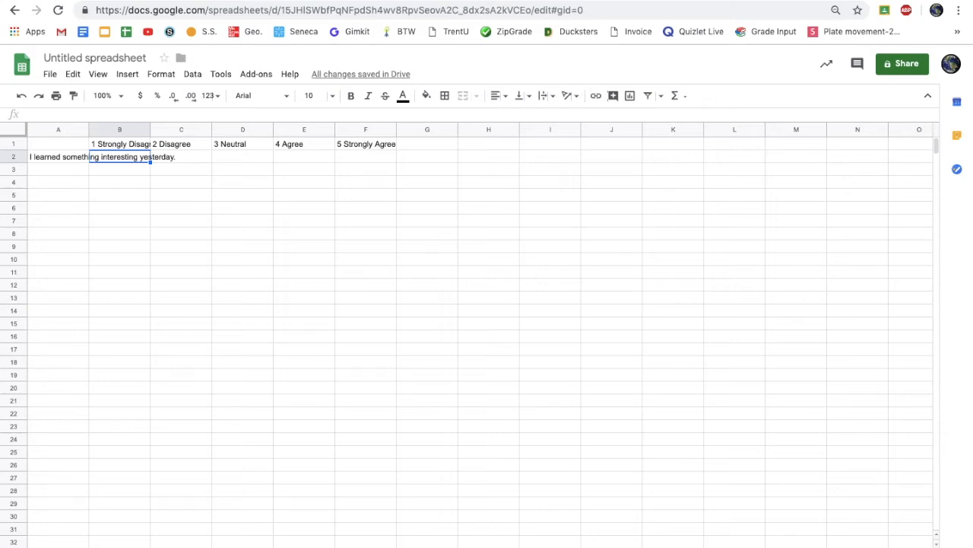
type("7")
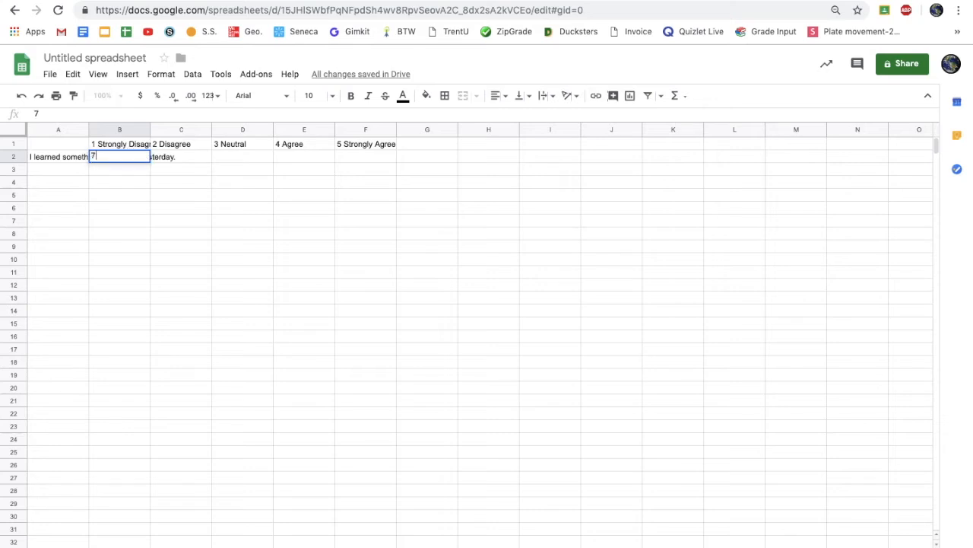
key("Return")
key("Up")
key("Right")
type("8")
key("Return")
key("Up")
key("Right")
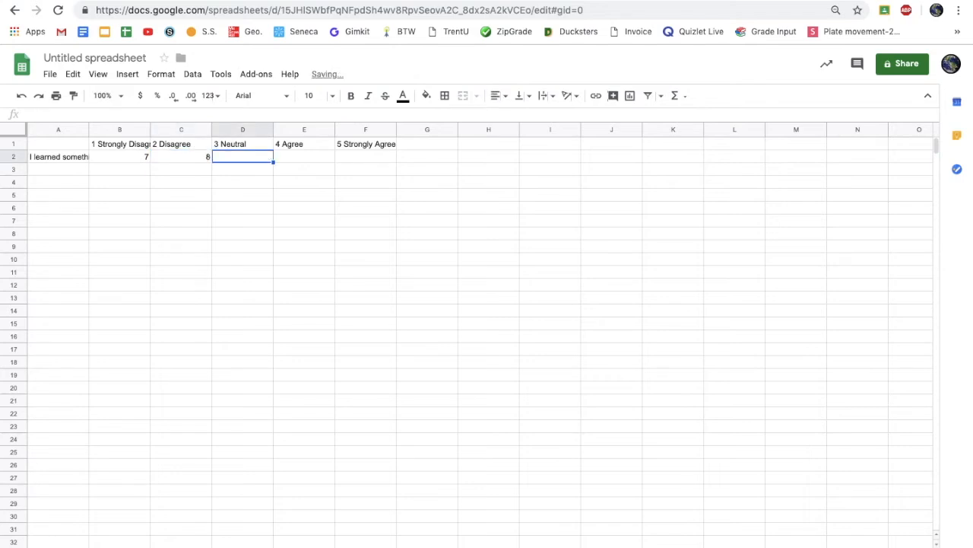
Enter the response counts 20 for Neutral, 12 for Agree and 10 for Strongly Agree in cells D2 to F2.
type("20")
key("Return")
key("Up")
key("Right")
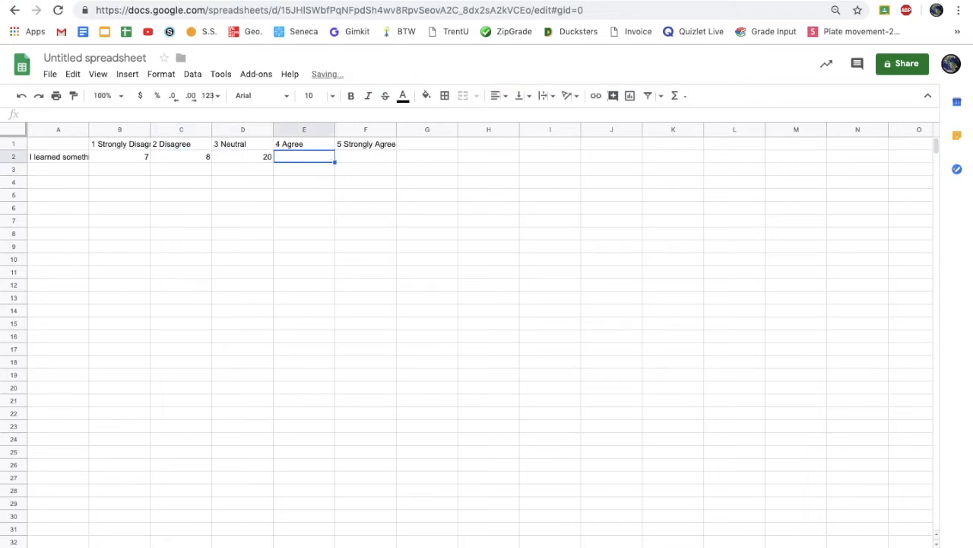
type("12")
key("Return")
key("Up")
key("Right")
type("10")
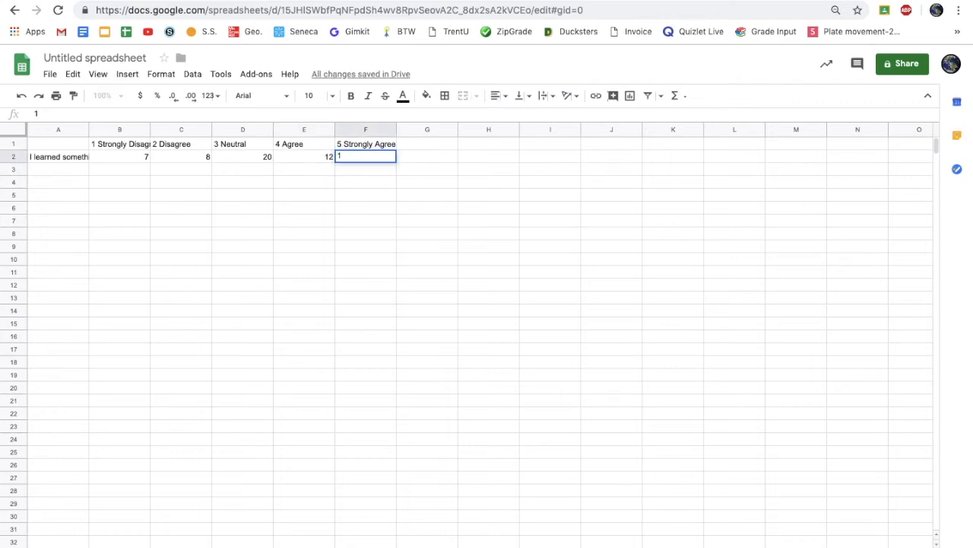
key("Return")
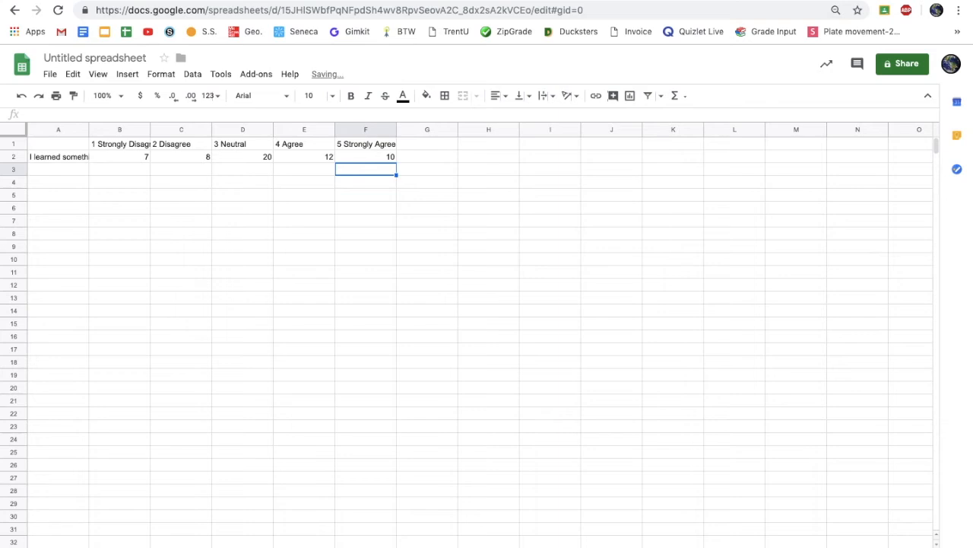
key("Up")
key("Left")
key("Left")
key("Left")
key("Left")
key("Right")
key("Right")
key("Right")
key("Right")
key("Left")
key("Left")
key("Left")
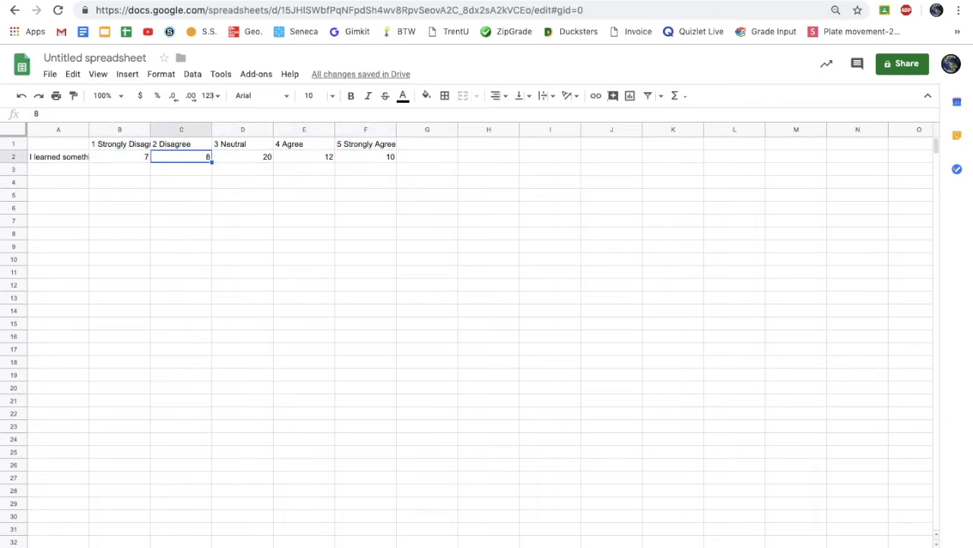
key("Left")
key("Left")
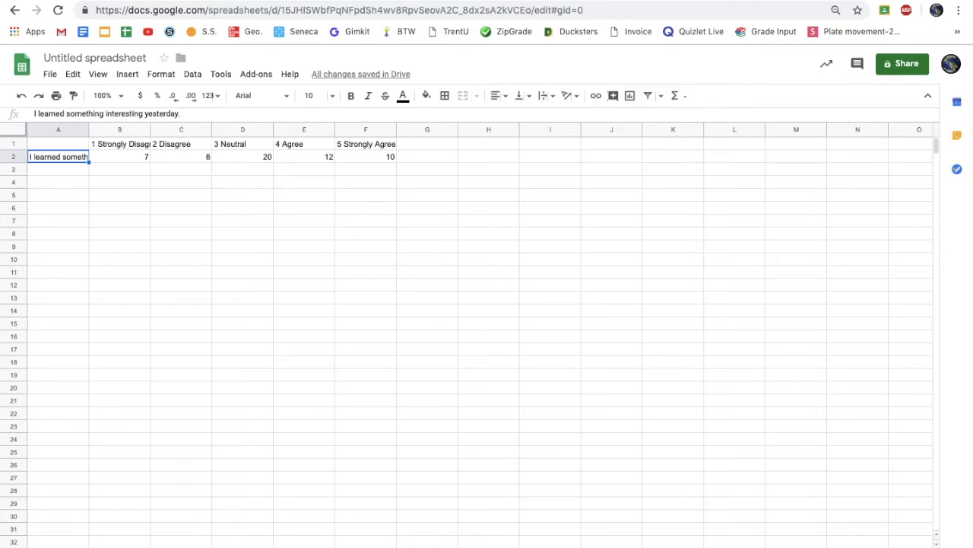
Add the heading "Total" in cell G1, beside the Strongly Agree heading.
key("Right")
key("Right")
key("Right")
key("Right")
key("Right")
key("Right")
key("Up")
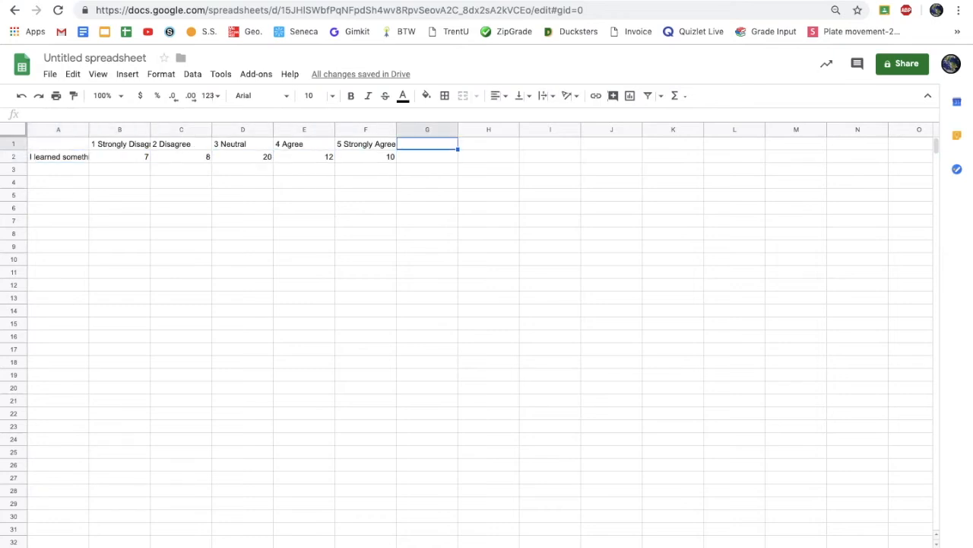
type("Total")
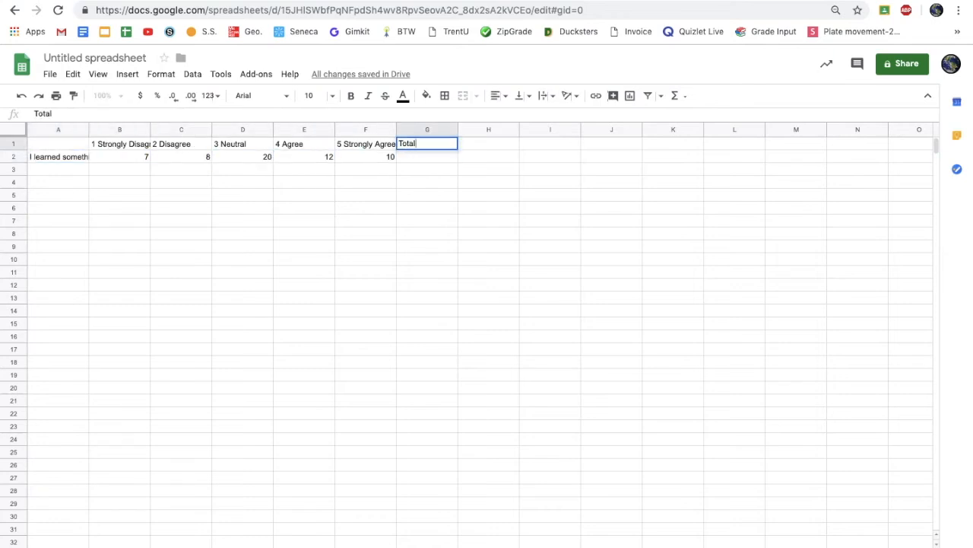
key("Return")
key("Up")
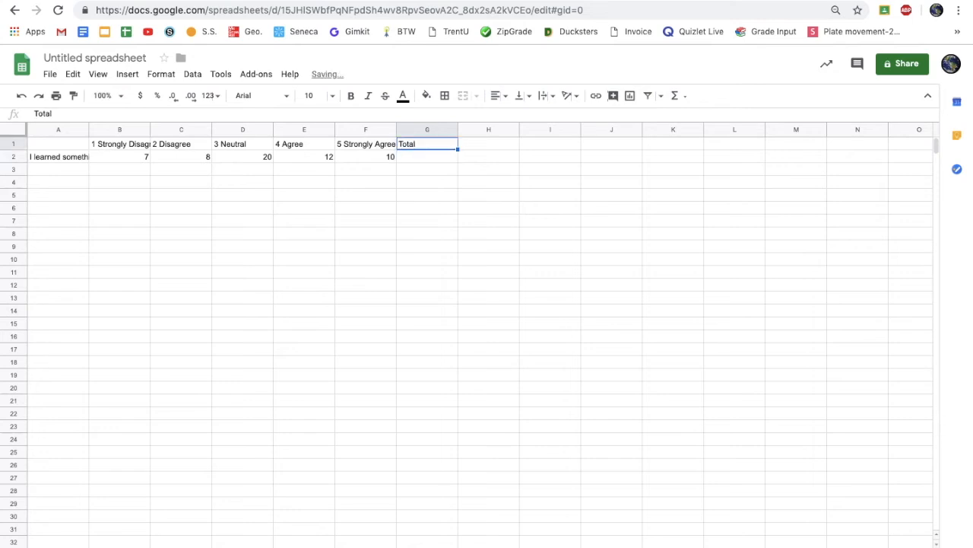
Add up the response counts in B2:F2 with the SUM function, placing the formula in G2.
key("Down")
key("Up")
key("Down")
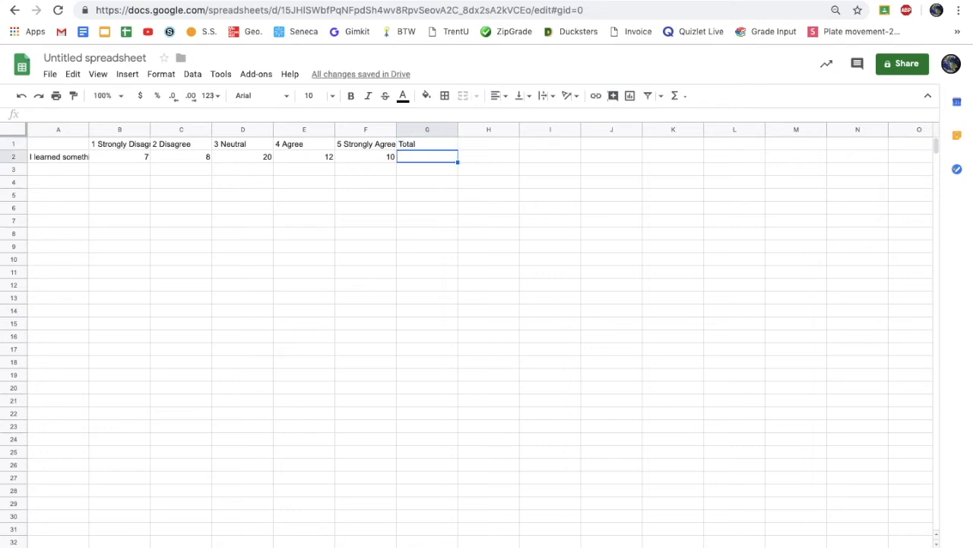
left_click_drag(134, 158, 365, 156)
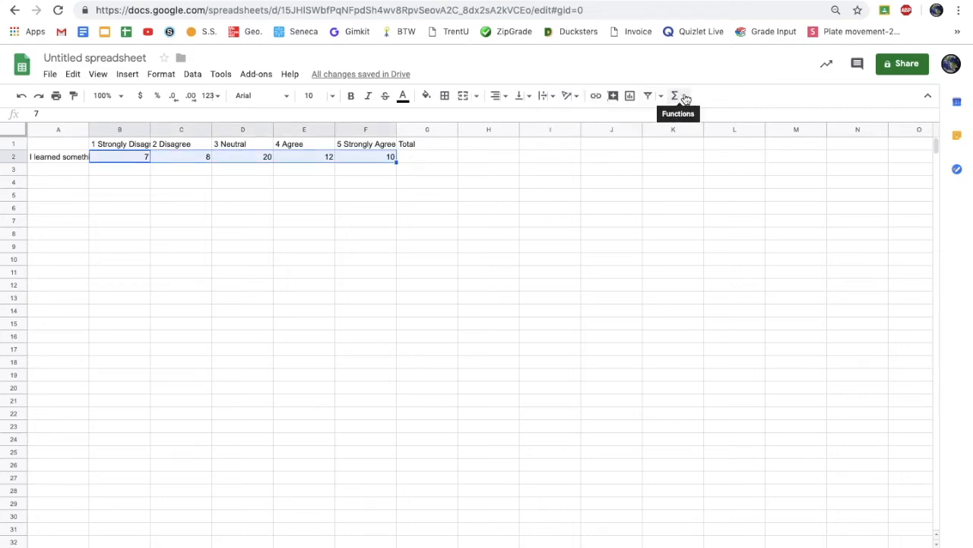
left_click(678, 98)
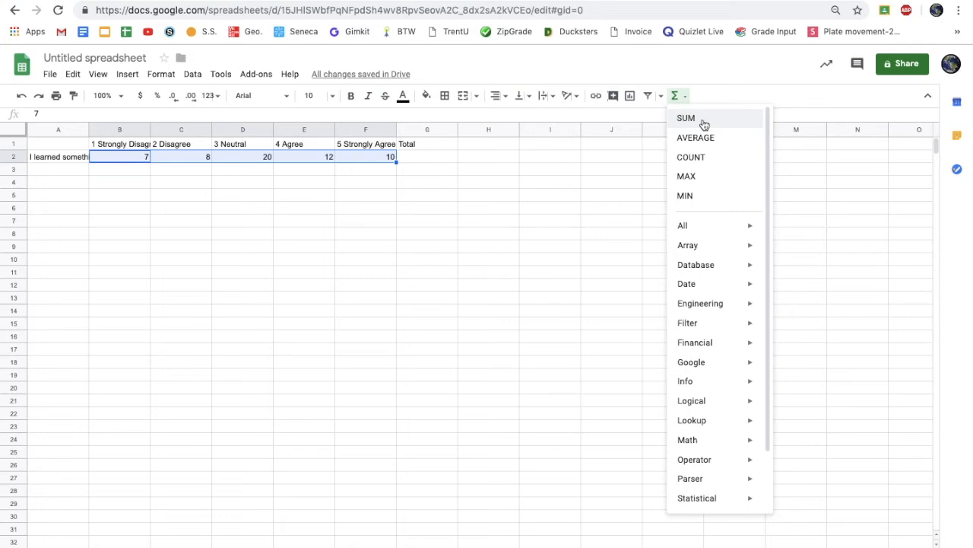
left_click(687, 118)
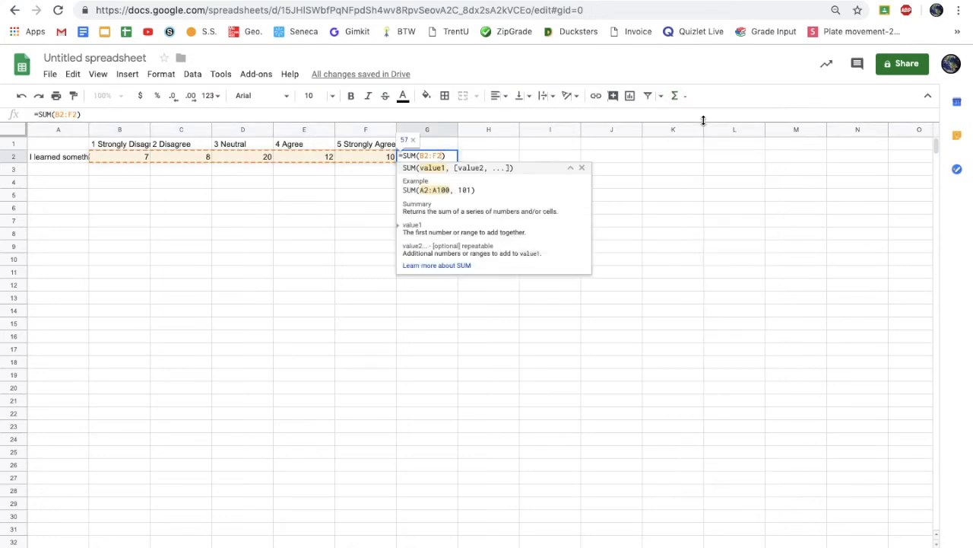
key("Return")
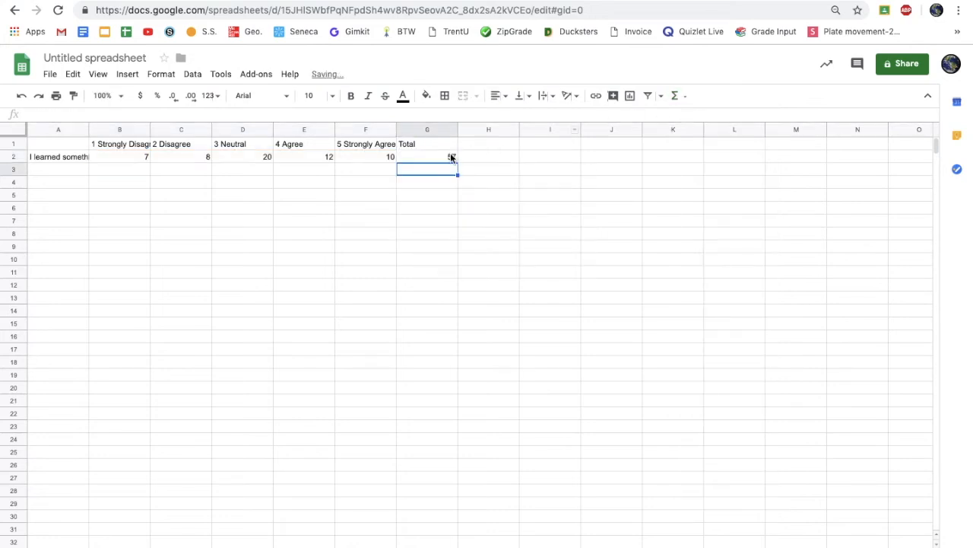
left_click(449, 157)
key("Left")
key("Left")
key("Left")
key("Left")
key("Left")
key("Right")
key("Right")
key("Right")
key("Right")
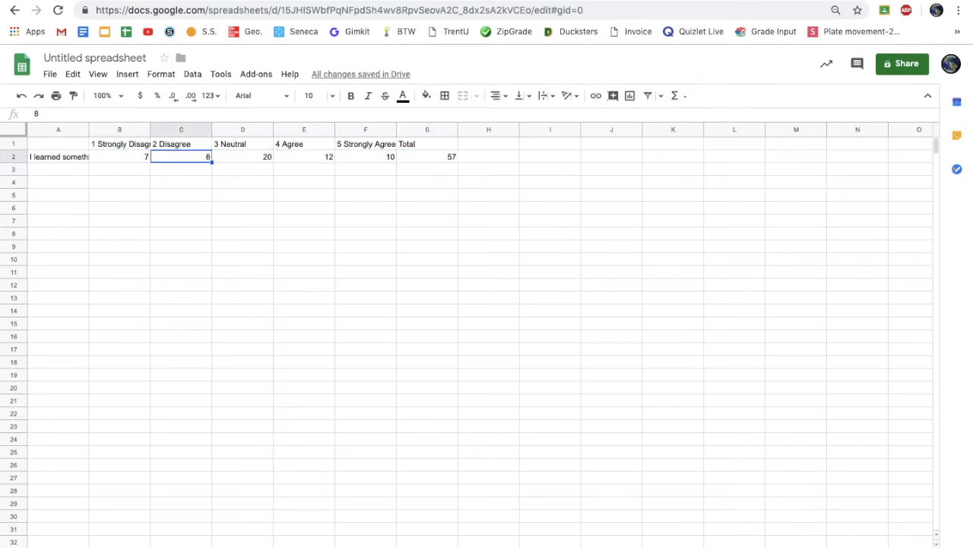
key("Right")
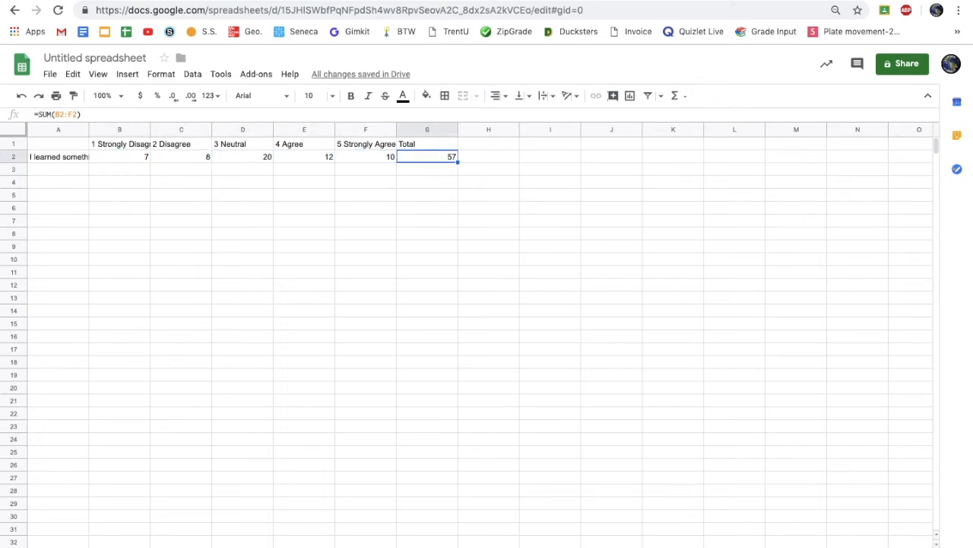
Fill the statement, category headings and response counts in A1:F2 with green.
left_click(62, 144)
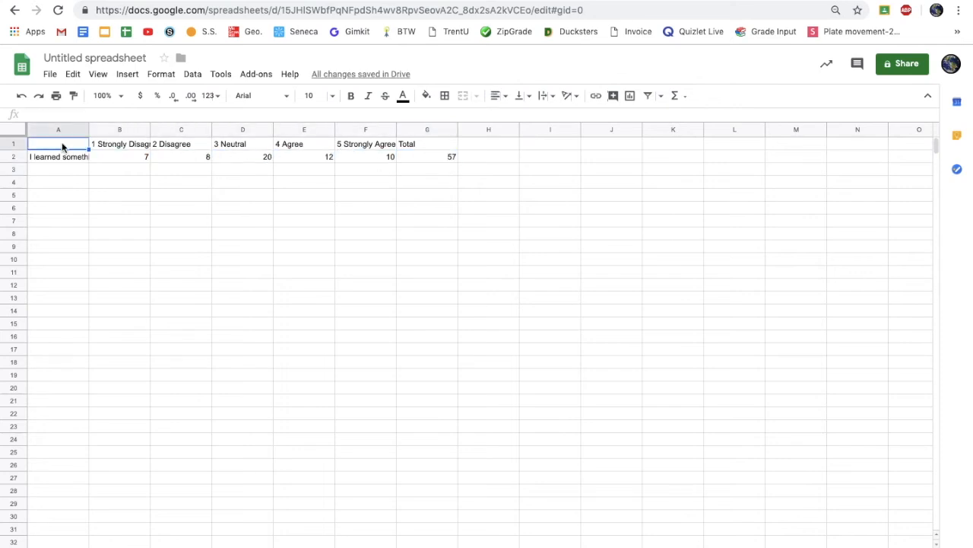
left_click(375, 156, "shift")
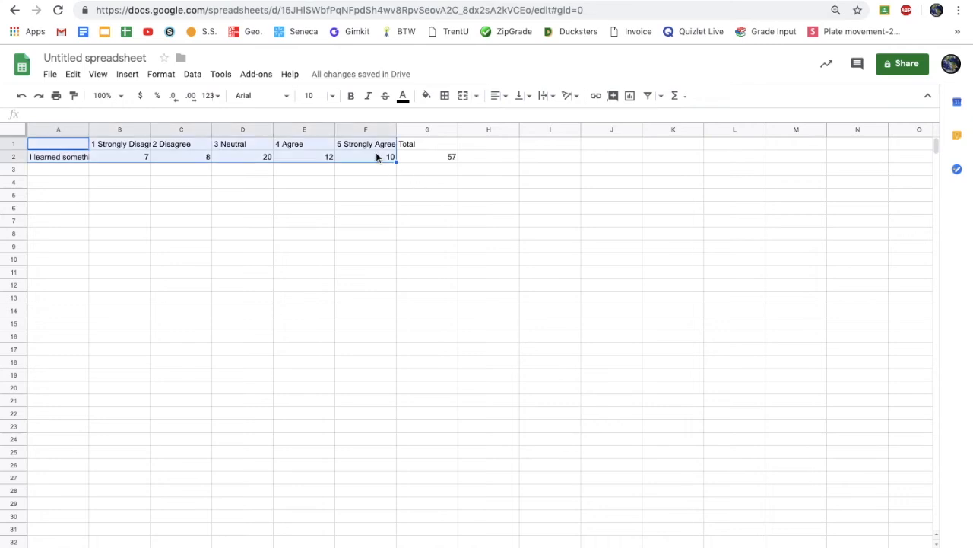
left_click(426, 96)
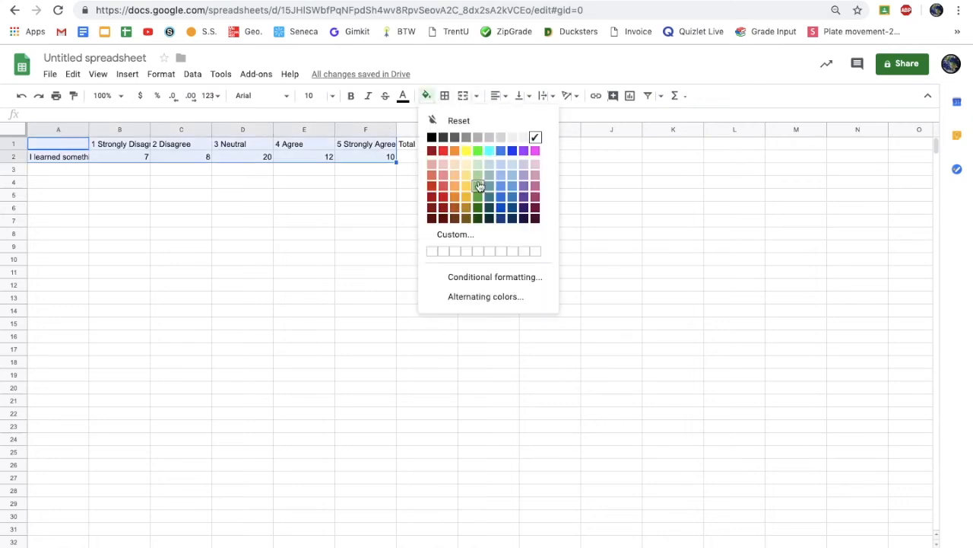
left_click(479, 186)
Fill the Total heading and its sum in G1:G2 with light yellow.
left_click(430, 146)
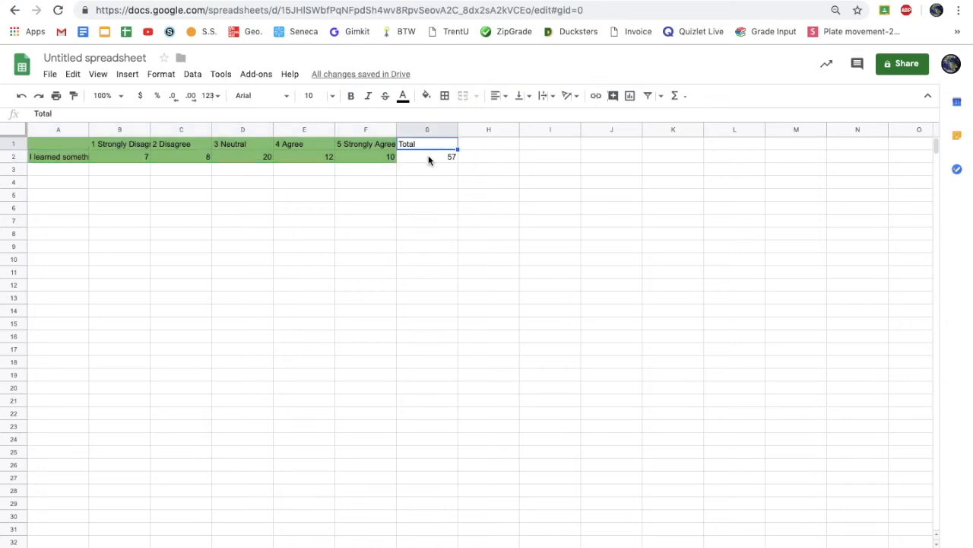
key("Left")
key("Left")
key("Left")
key("Left")
key("Left")
key("Right")
key("Right")
key("Right")
key("Right")
key("Right")
left_click(419, 156, "shift")
left_click(426, 96)
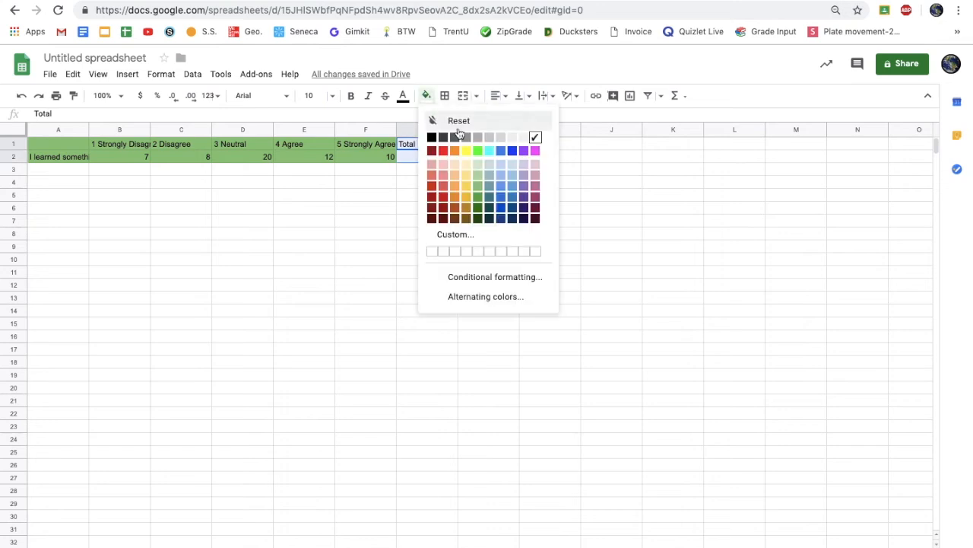
left_click(466, 175)
left_click(427, 193)
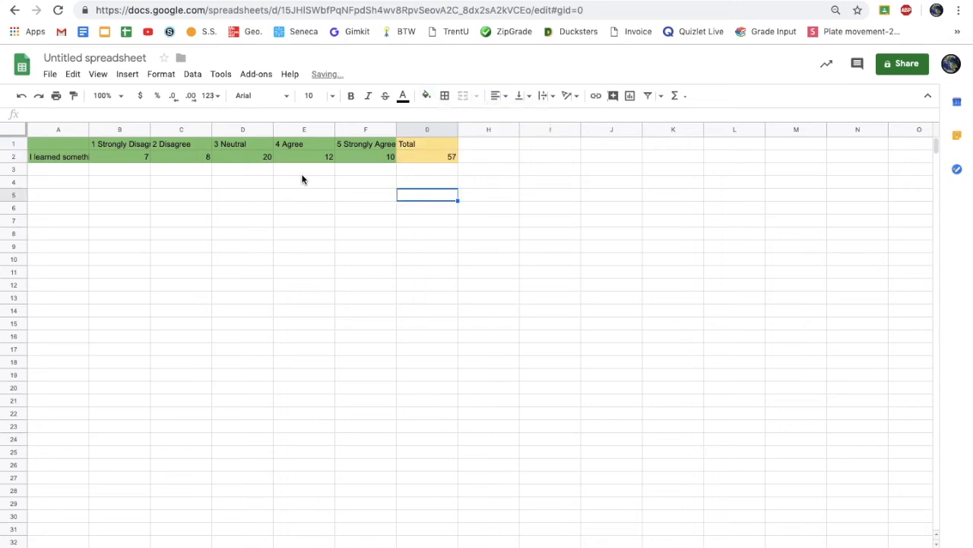
key("Left")
key("Up")
key("Up")
key("Up")
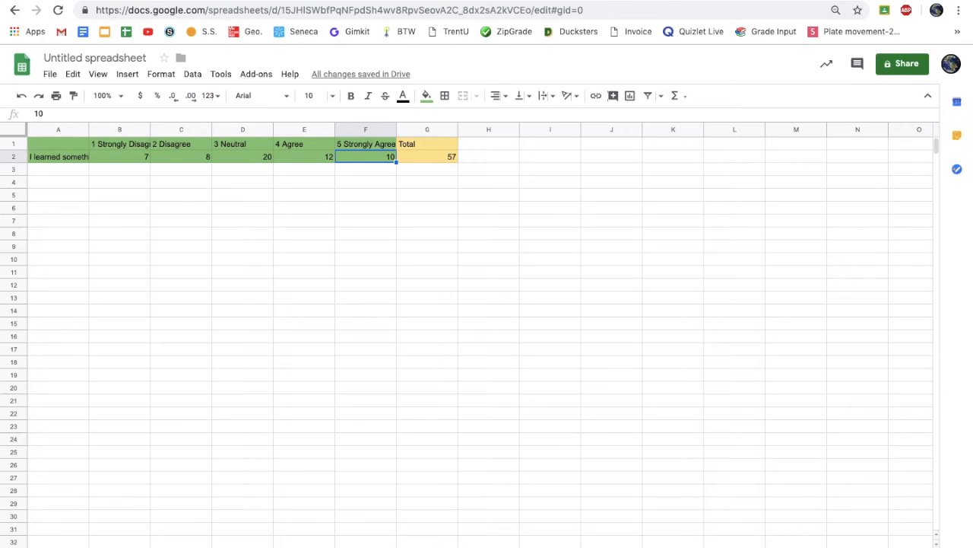
key("Up")
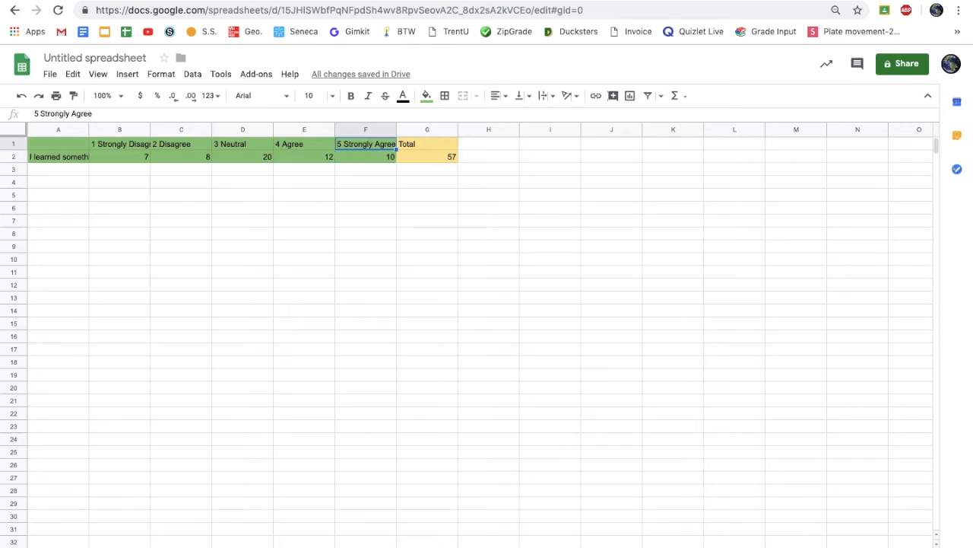
key("Down")
key("Left")
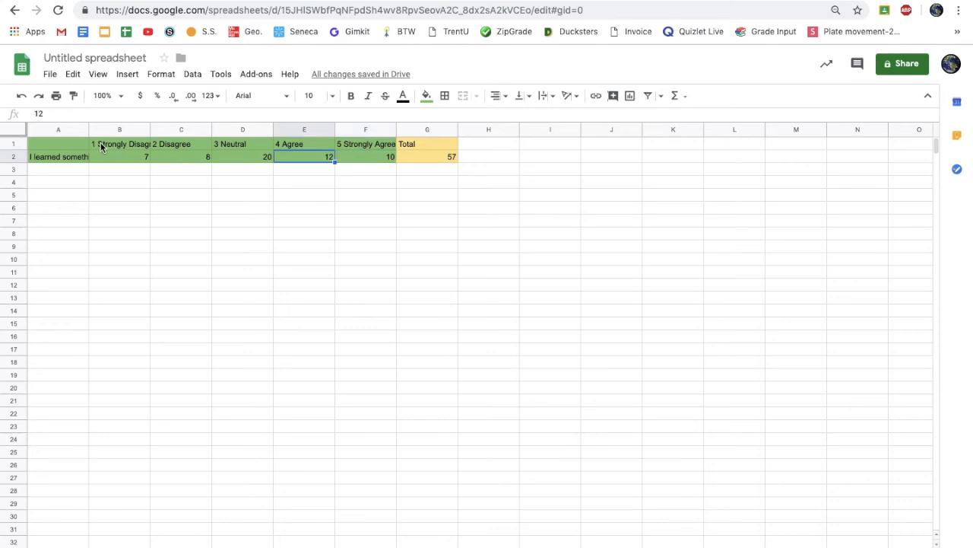
Insert a chart based on the green survey data in A1:F2, leaving out the Total column.
left_click(65, 146)
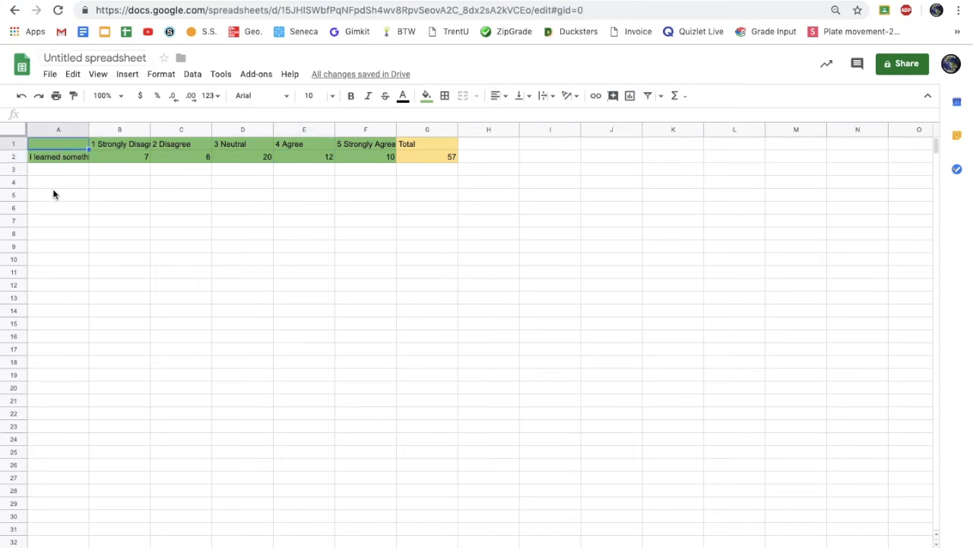
left_click(351, 160, "shift")
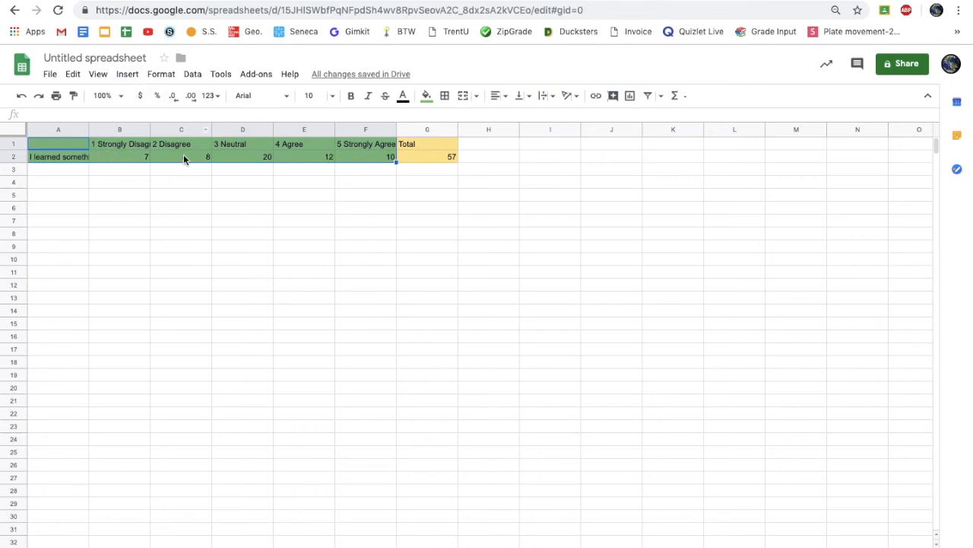
left_click(128, 74)
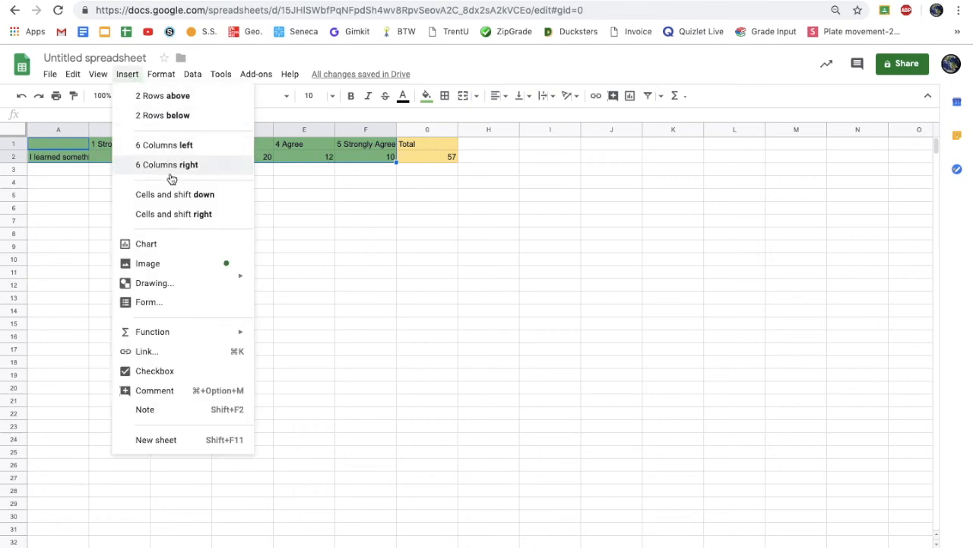
left_click(177, 244)
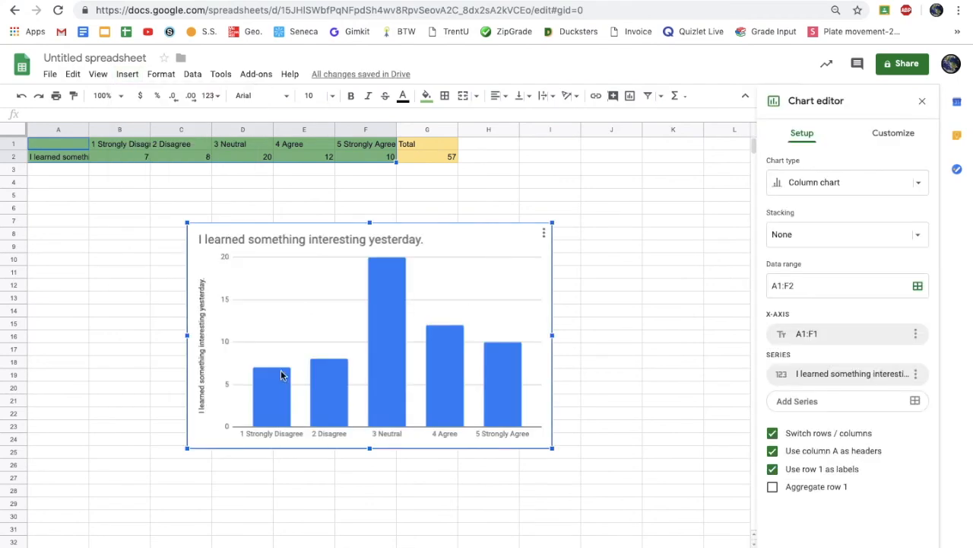
Change the chart type to a pie chart and move it to about columns E to J, starting at row 7.
mouse_move(487, 380)
mouse_move(384, 374)
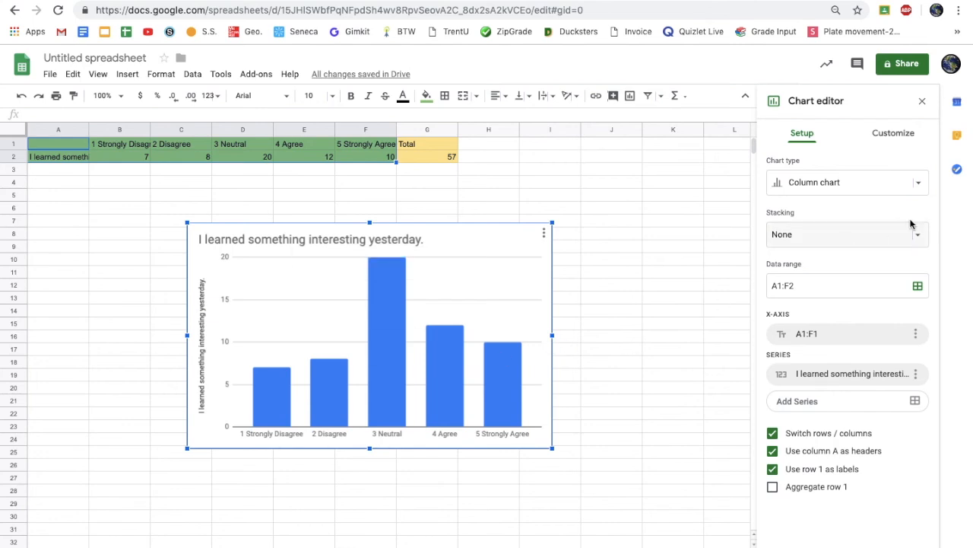
left_click(918, 189)
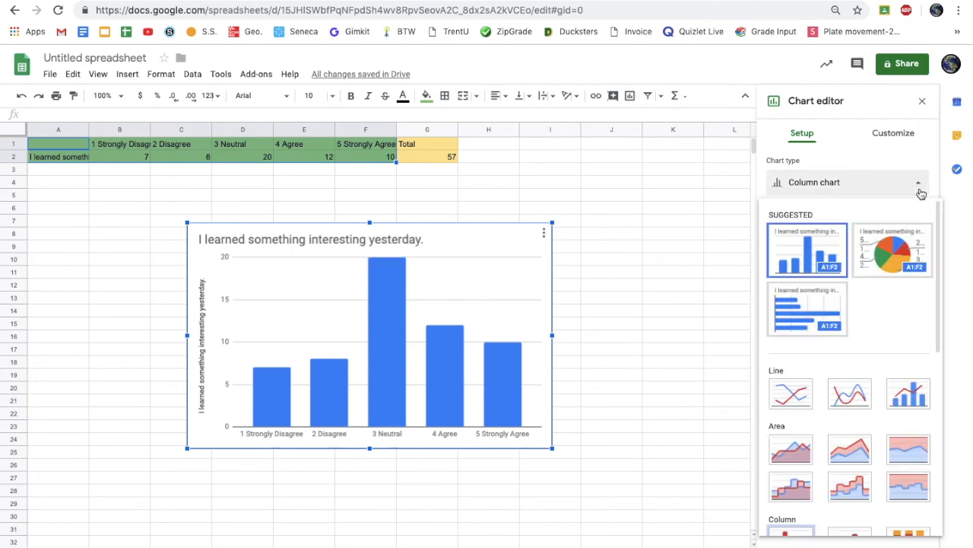
left_click(907, 244)
left_click_drag(487, 238, 597, 244)
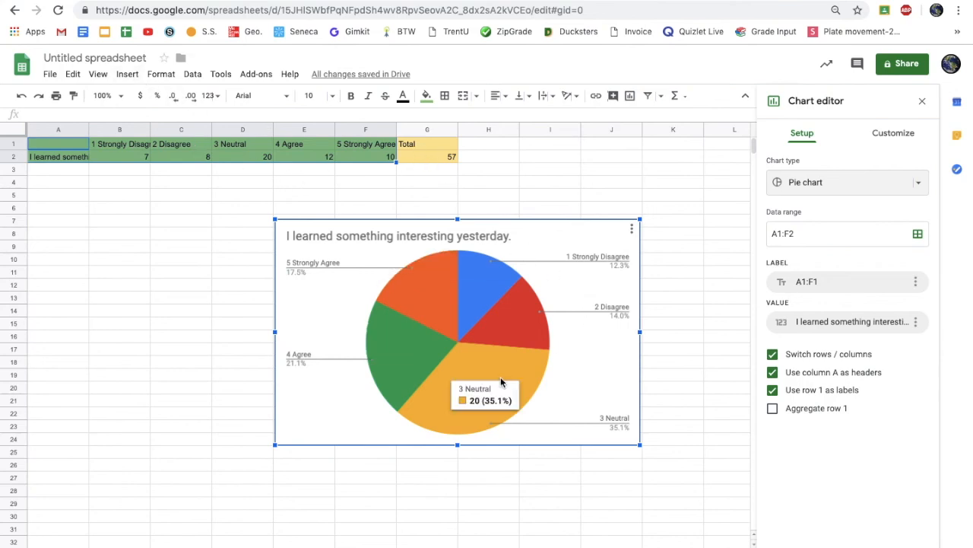
Copy the pie chart of the survey responses.
left_click(474, 286)
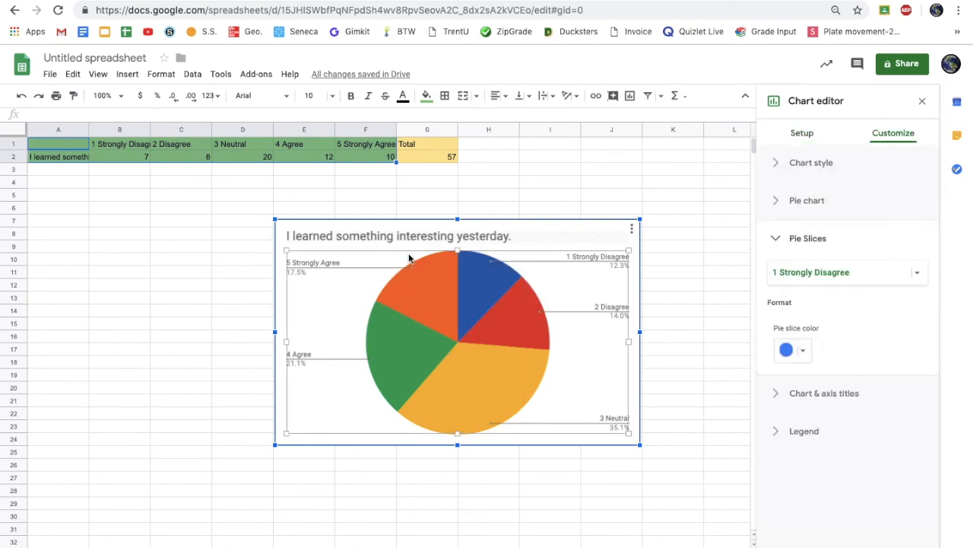
left_click(404, 240)
left_click(471, 308)
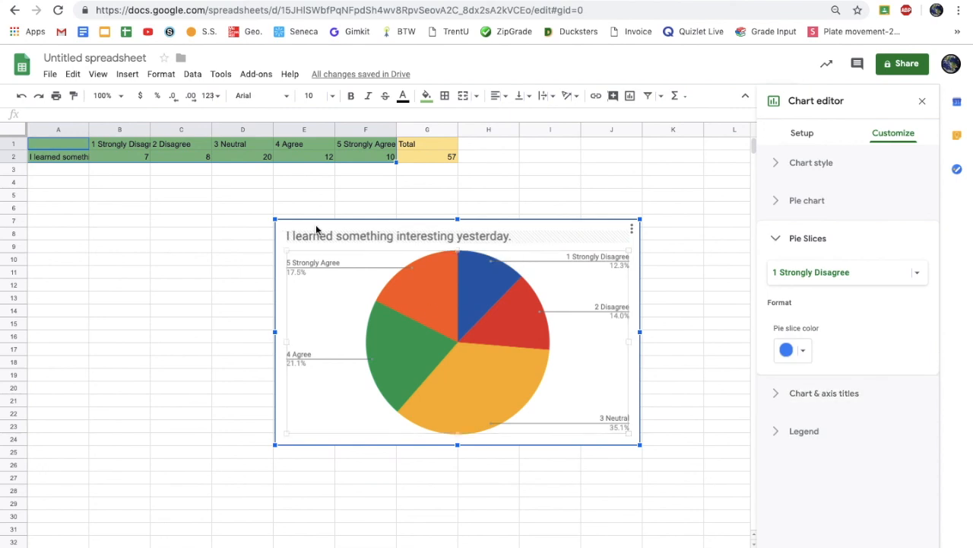
left_click(632, 231)
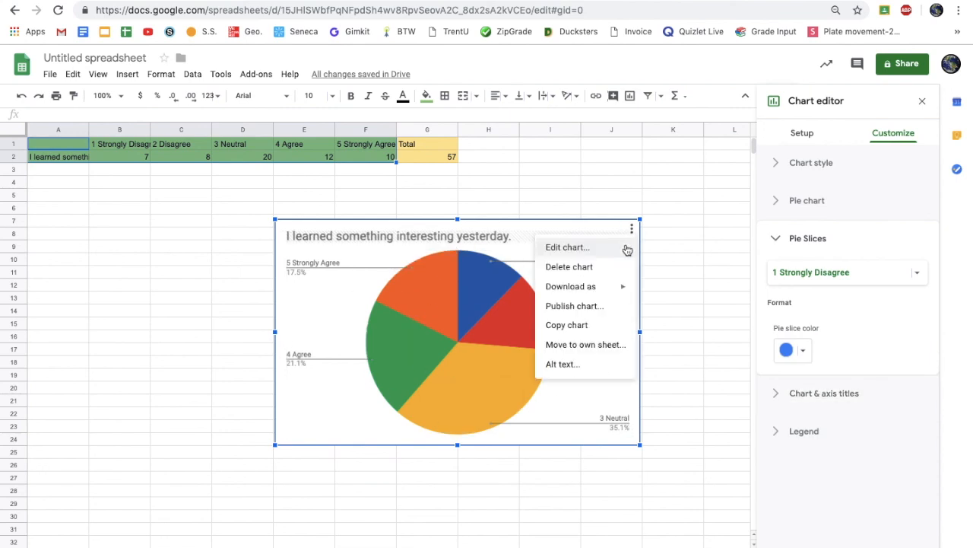
left_click(599, 333)
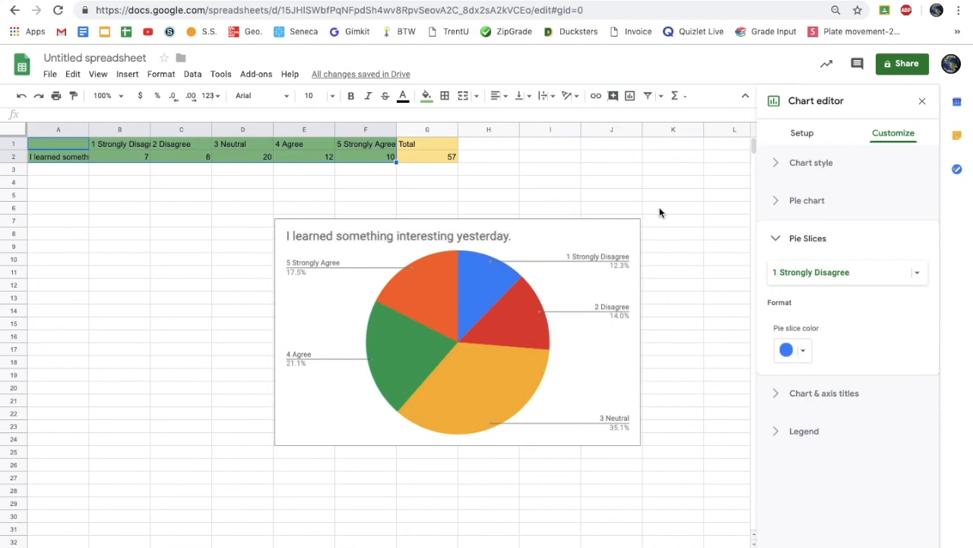